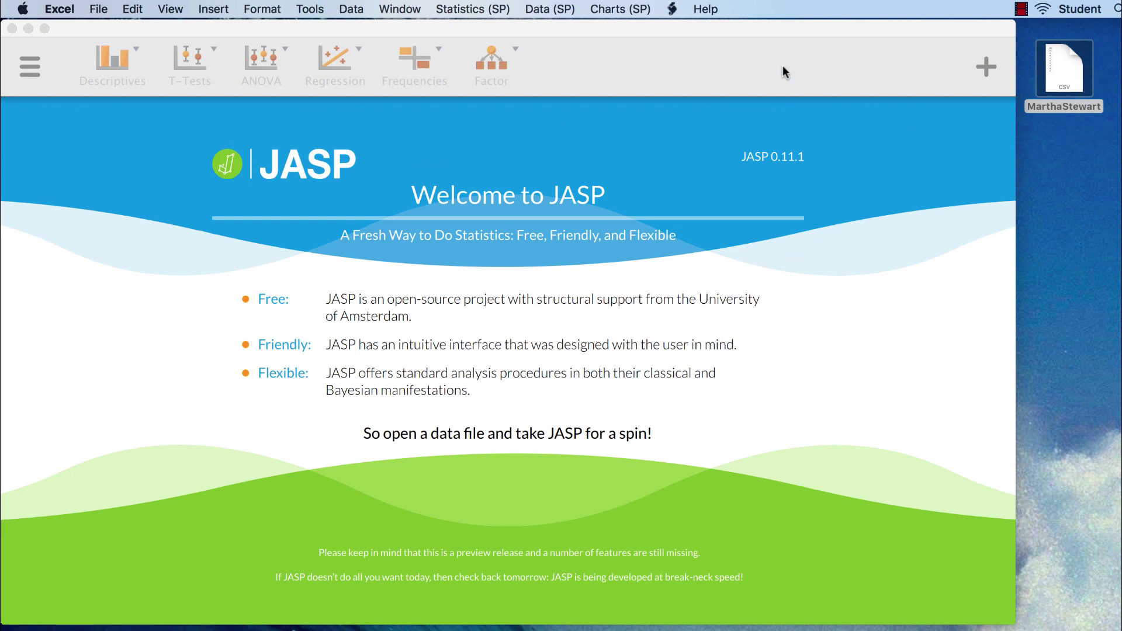
- Load the MarthaStewart data file from the Desktop into JASP
left_click(784, 40)
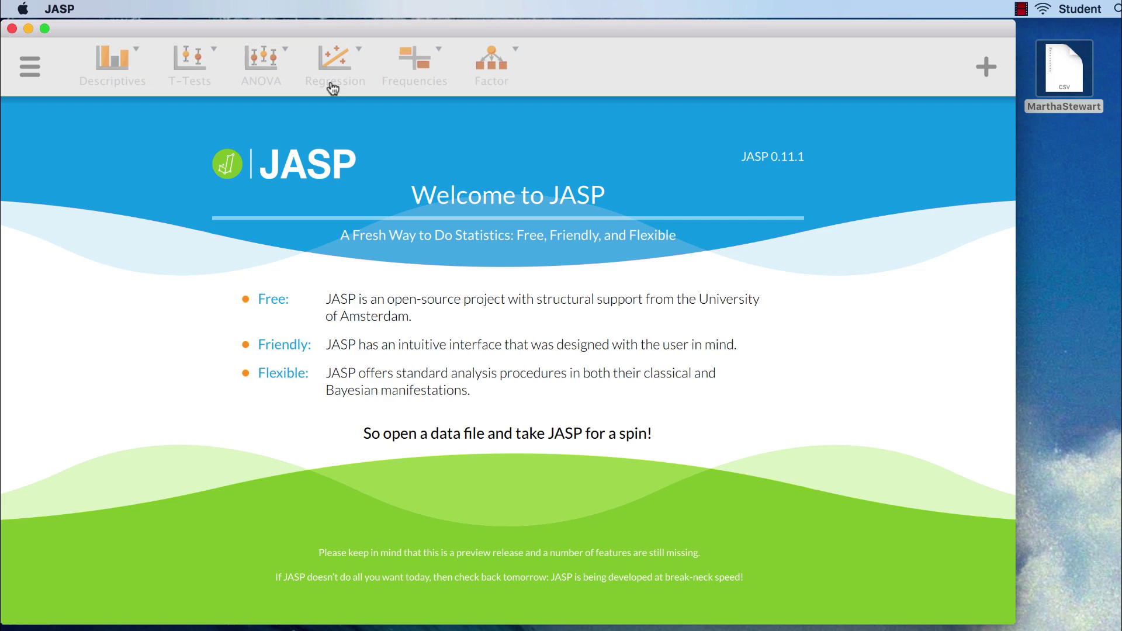
left_click(30, 71)
left_click(40, 124)
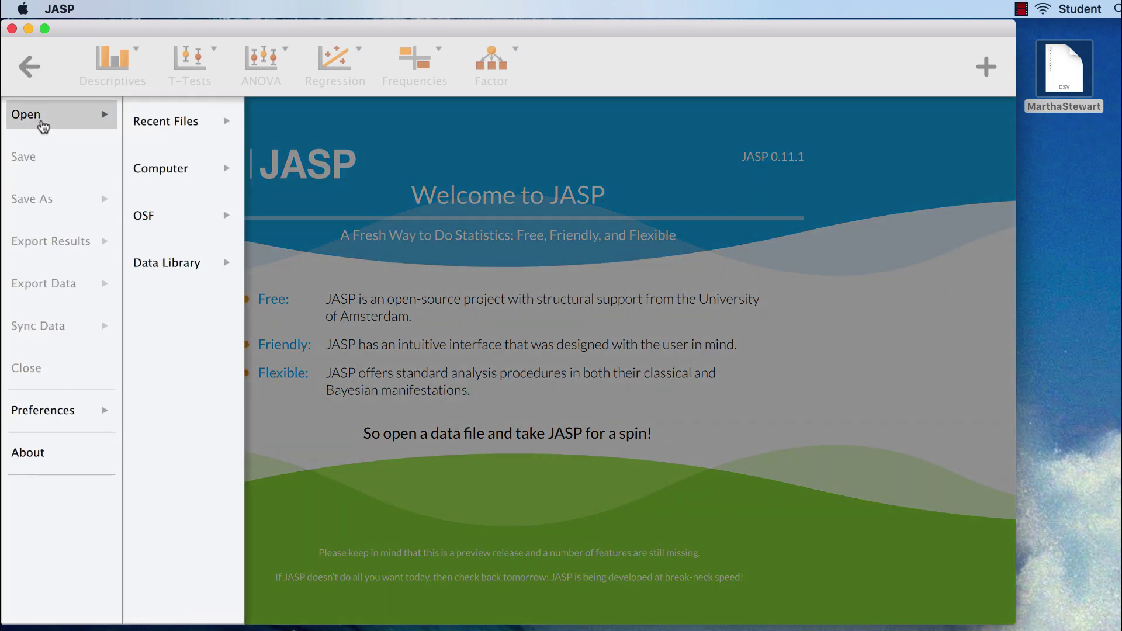
left_click(164, 177)
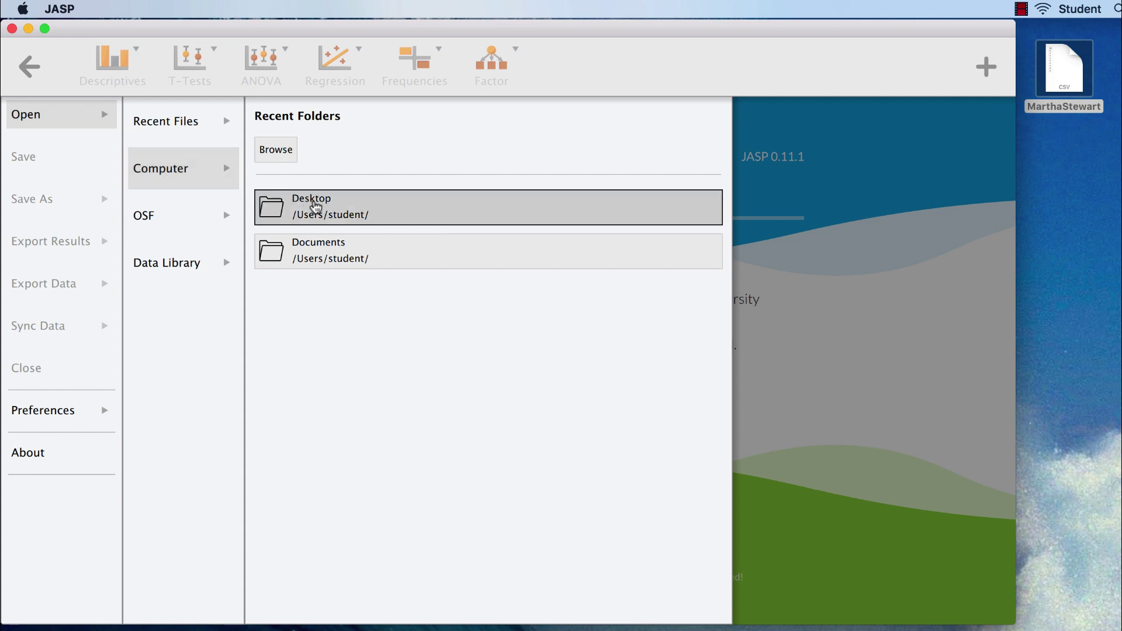
left_click(331, 212)
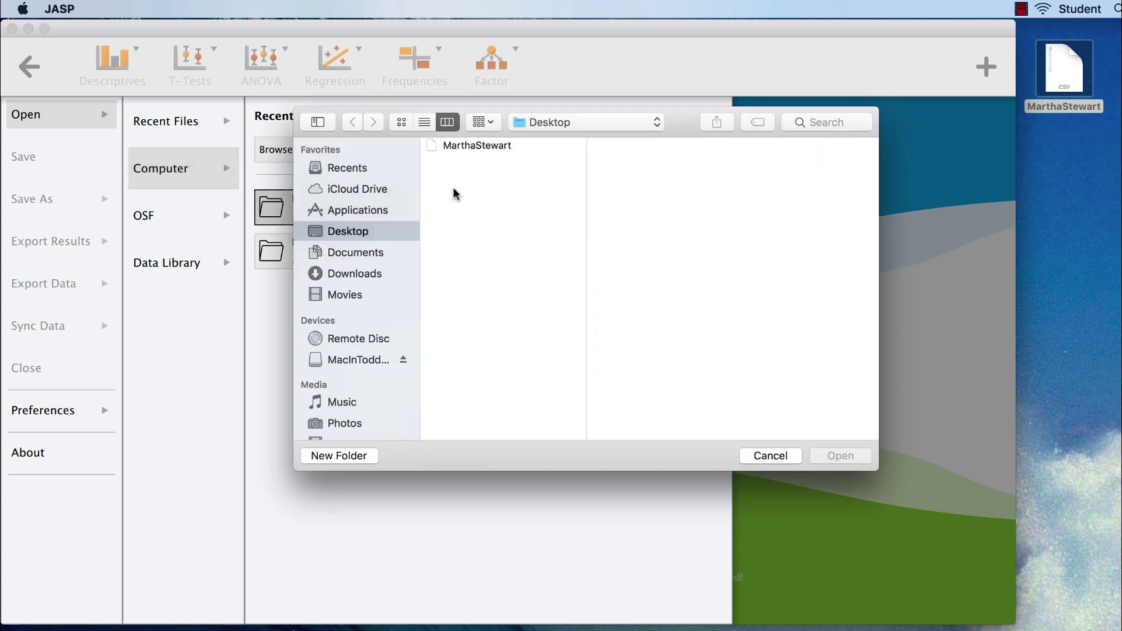
left_click(519, 146)
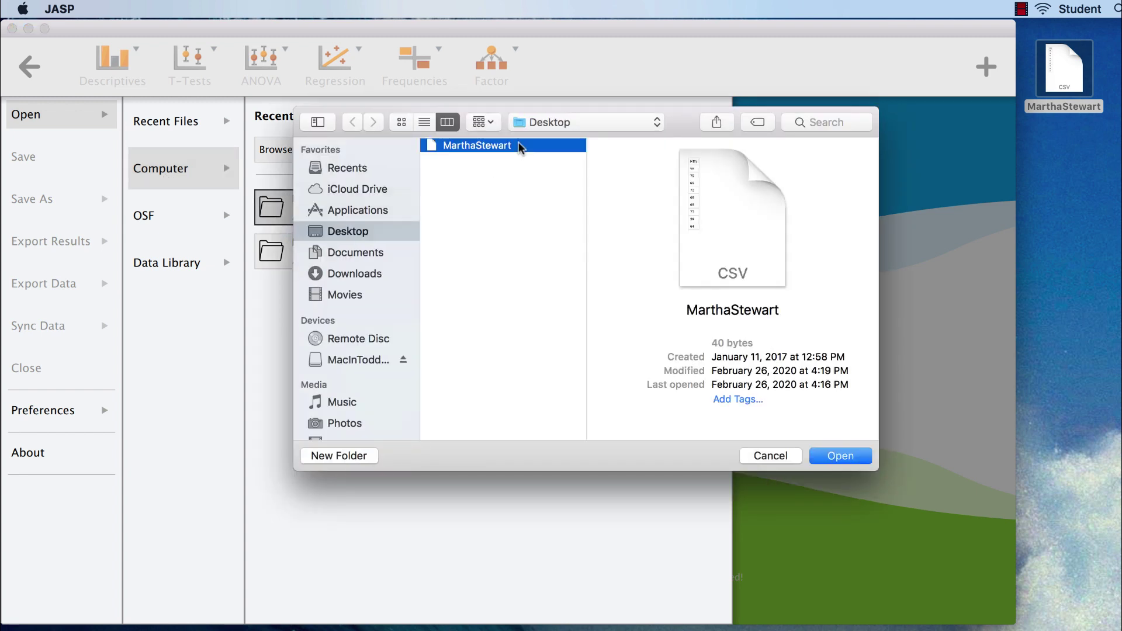
left_click(840, 456)
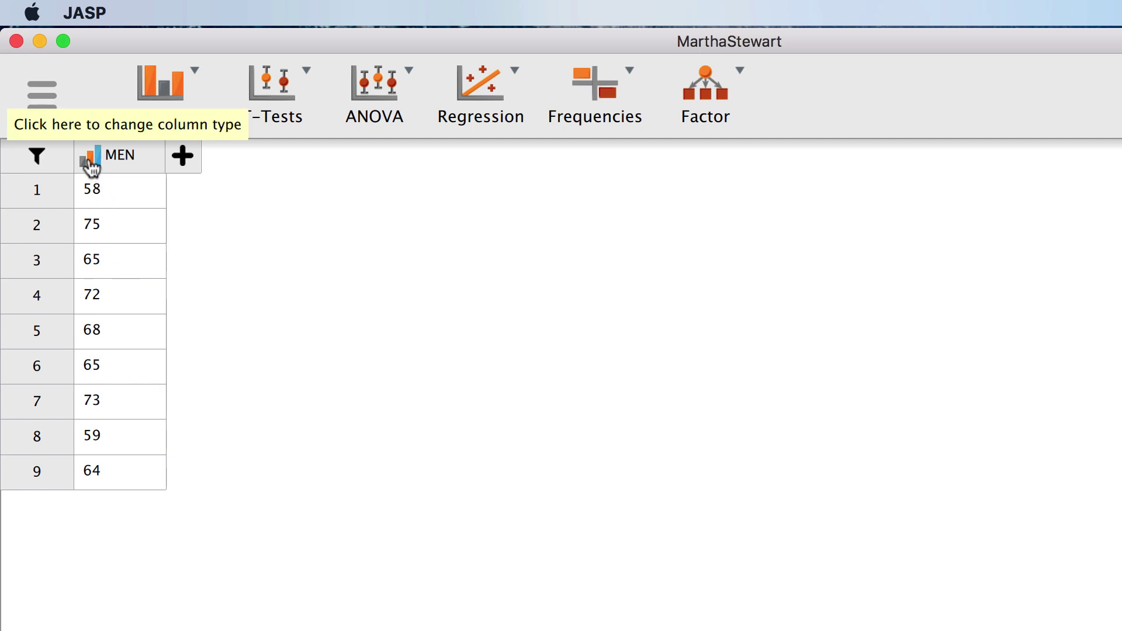
- Change the MEN column's measurement type from Ordinal to Scale
left_click(123, 155)
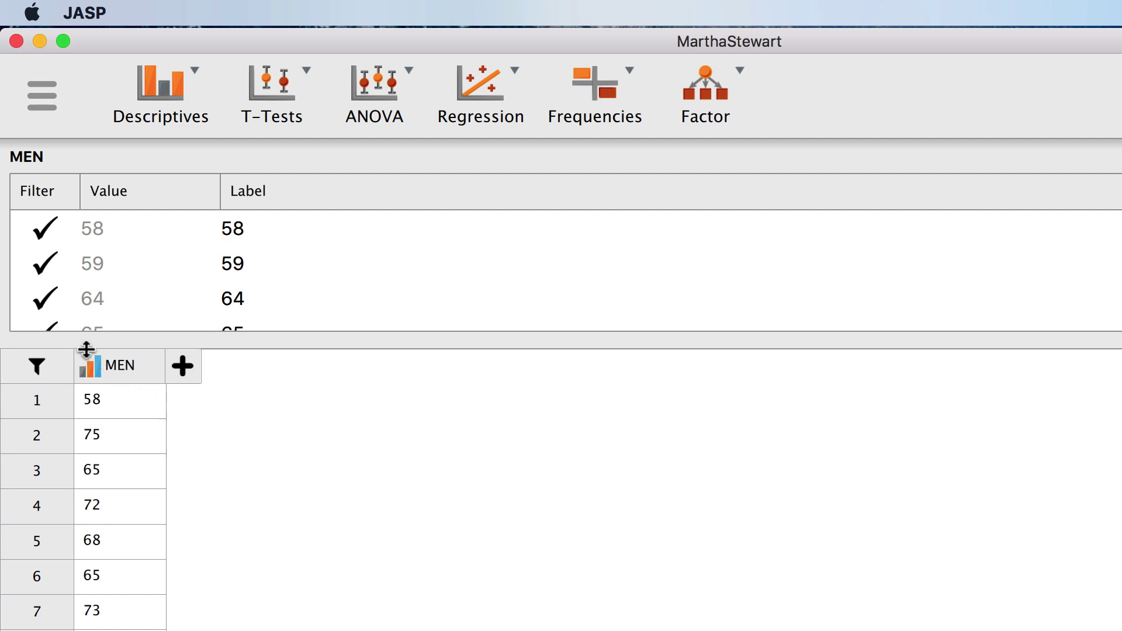
left_click(92, 370)
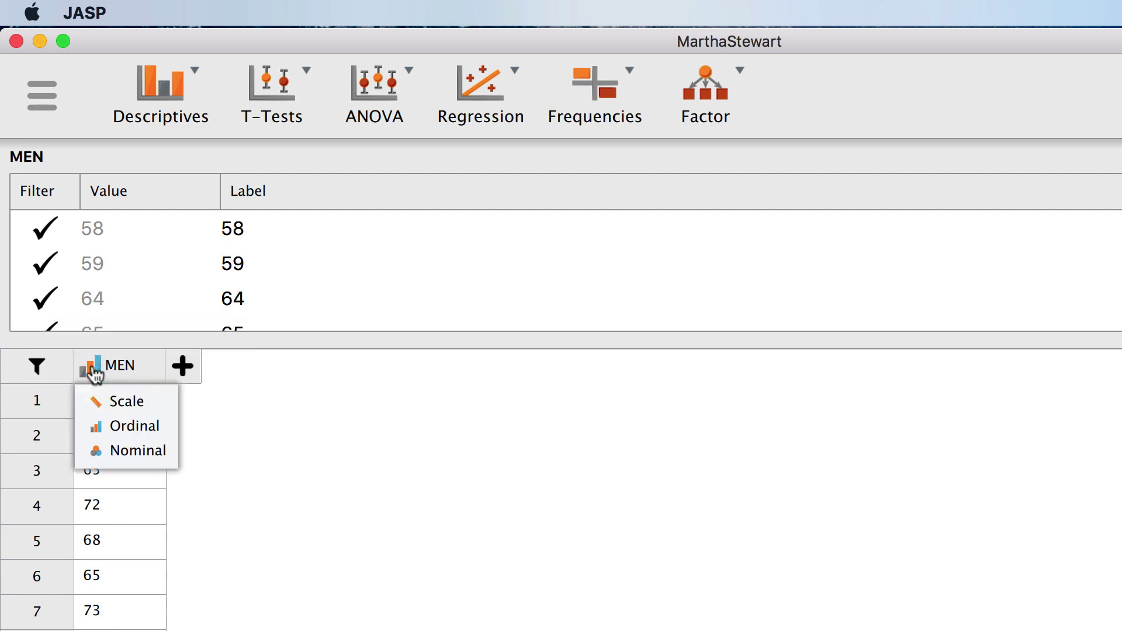
left_click(159, 402)
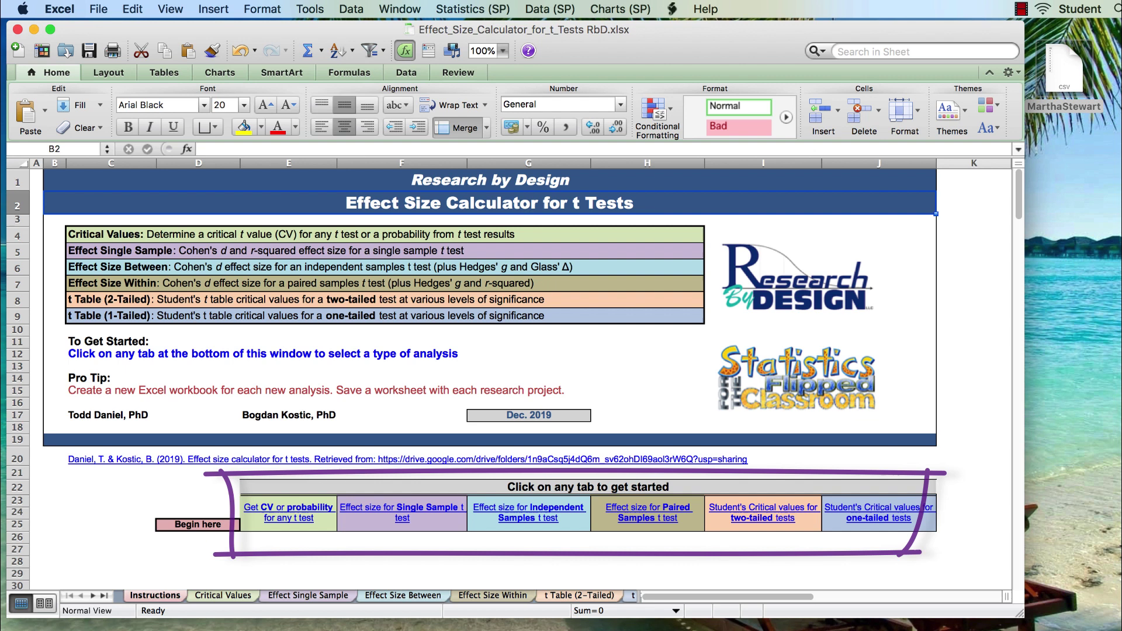
- On the Critical Values sheet, compute the critical t for df 8 (2.306 two-tailed at .05)
left_click(220, 596)
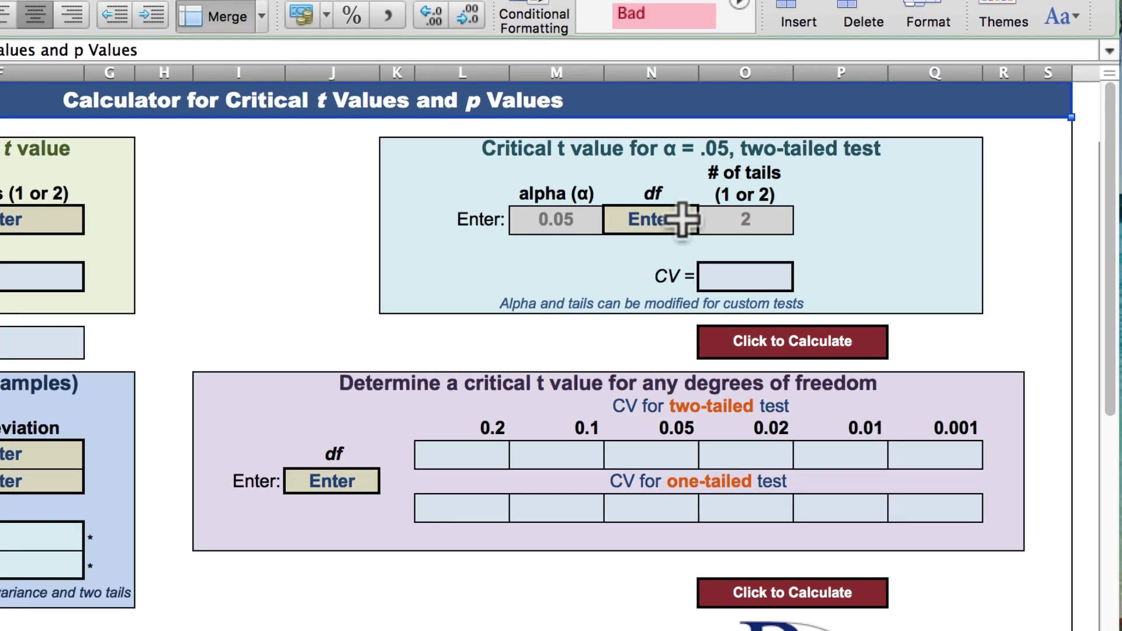
left_click(725, 242)
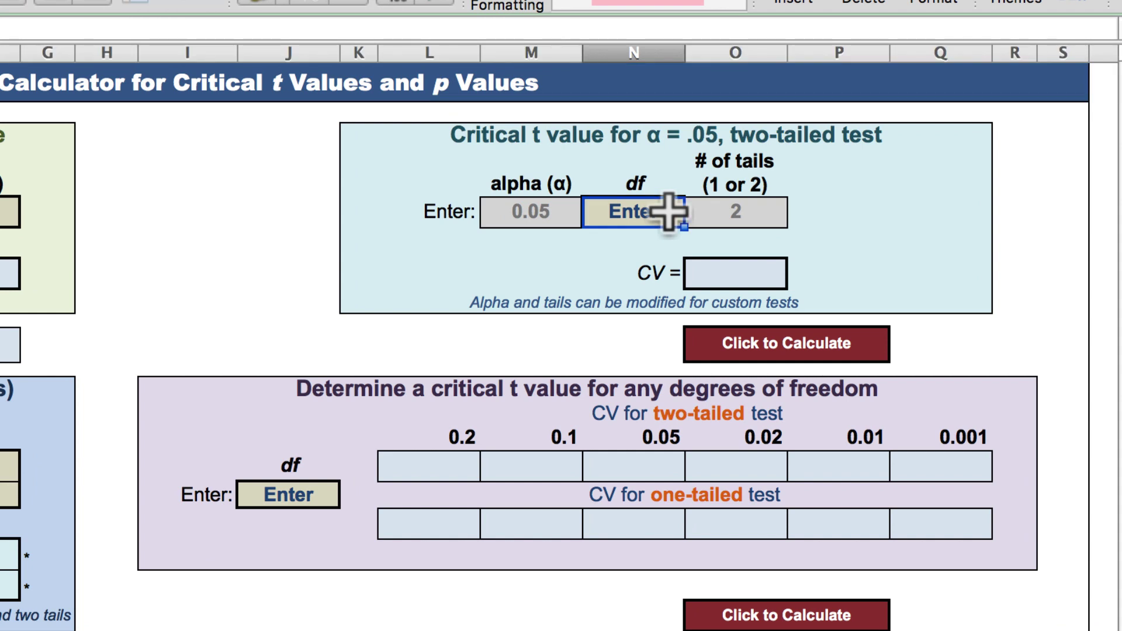
type("8")
left_click(772, 351)
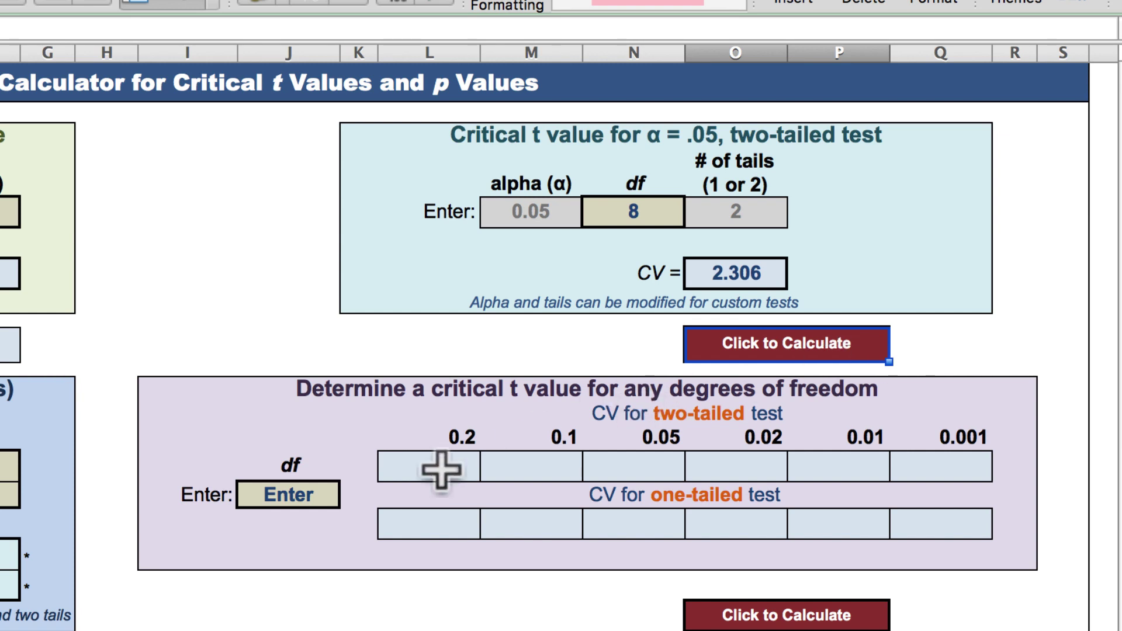
- Fill the two- and one-tailed critical t tables for df 8
left_click(306, 495)
type("8")
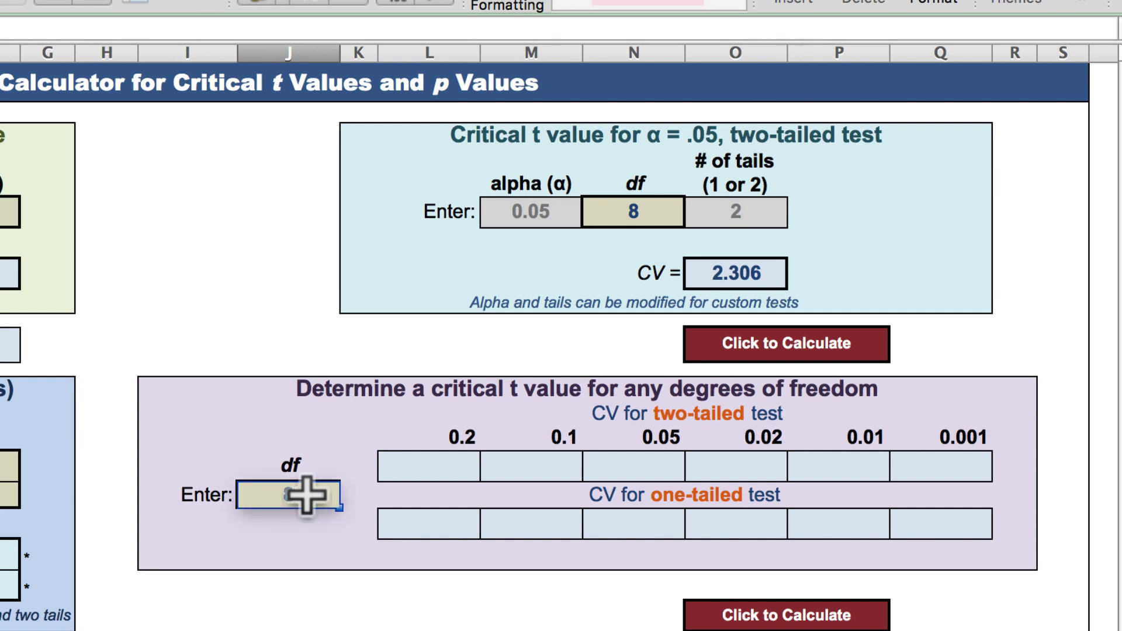
left_click(815, 350)
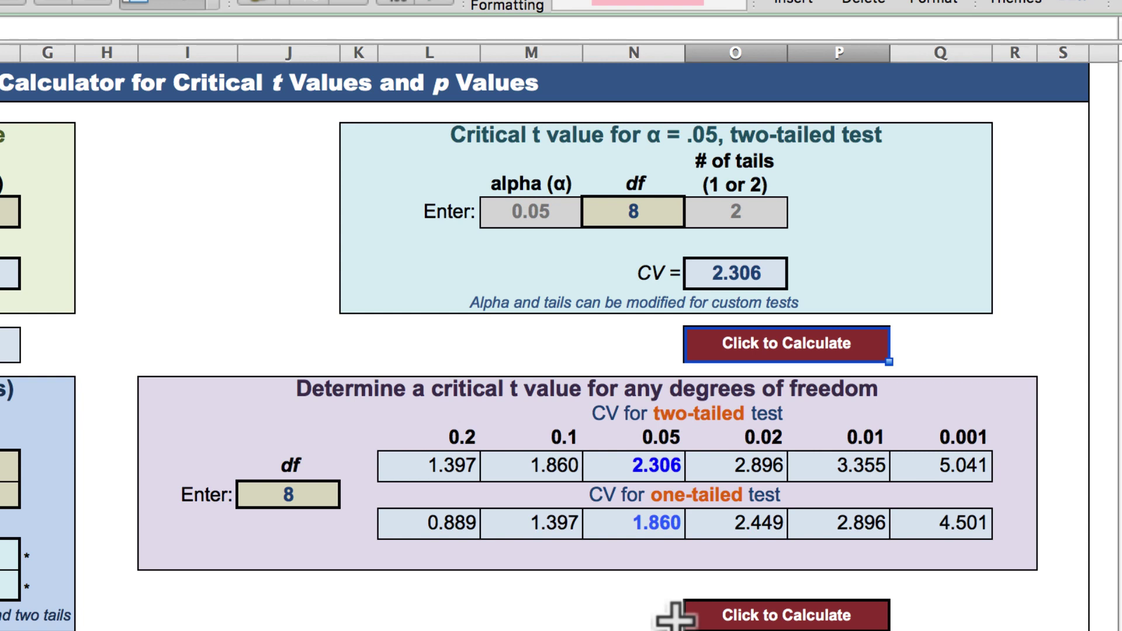
- Recalculate the critical t for df 8 with alpha .01 and 1 tail, giving 2.896
left_click(538, 214)
key("BackSpace")
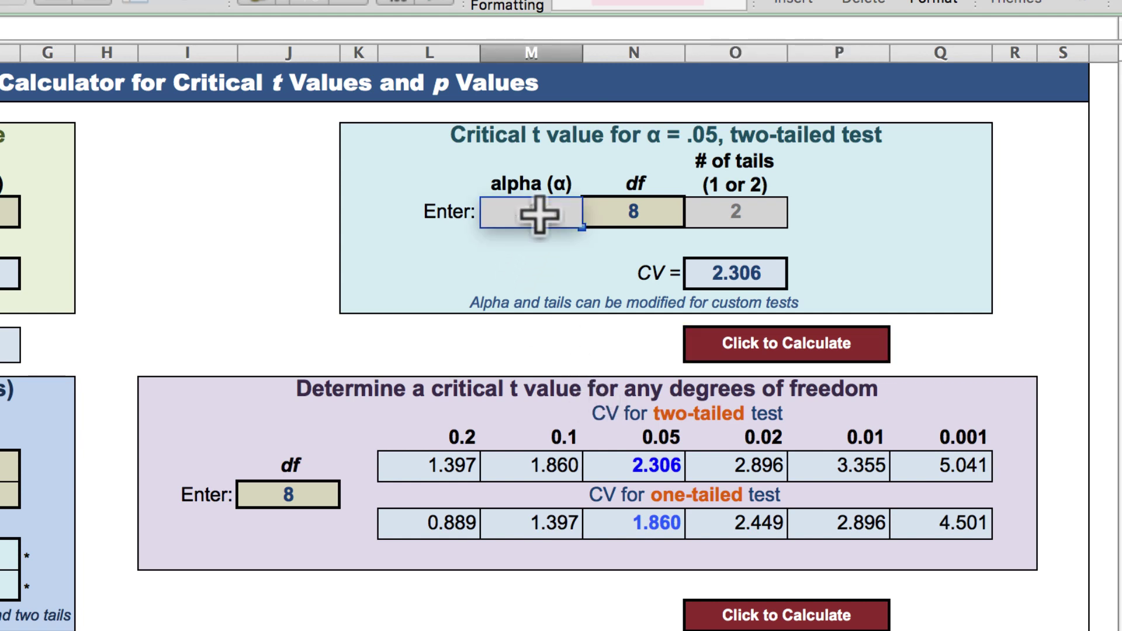
type(".01")
left_click(733, 211)
type("1")
key("Return")
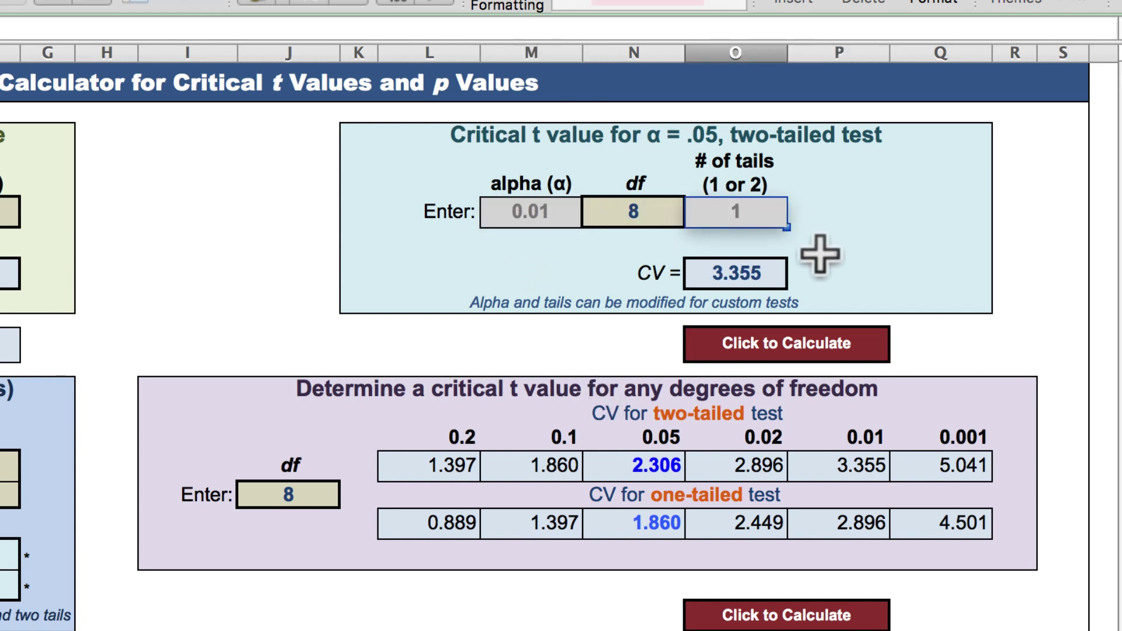
left_click(820, 253)
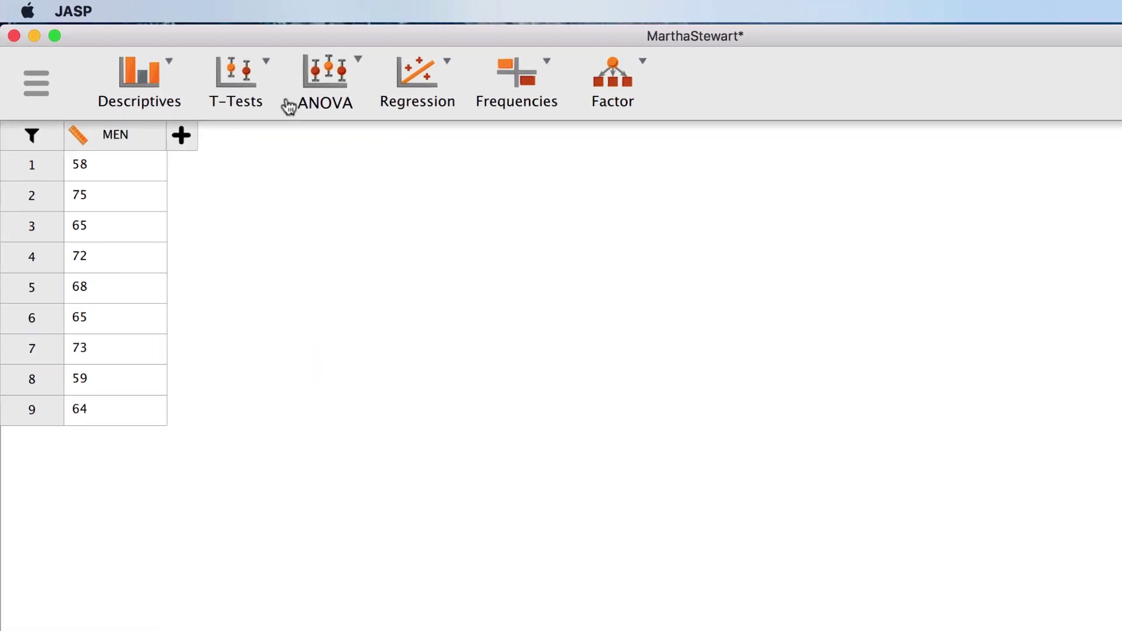
- Run a One Sample T-Test with MEN as the variable (t = 33.381, df 8)
left_click(286, 76)
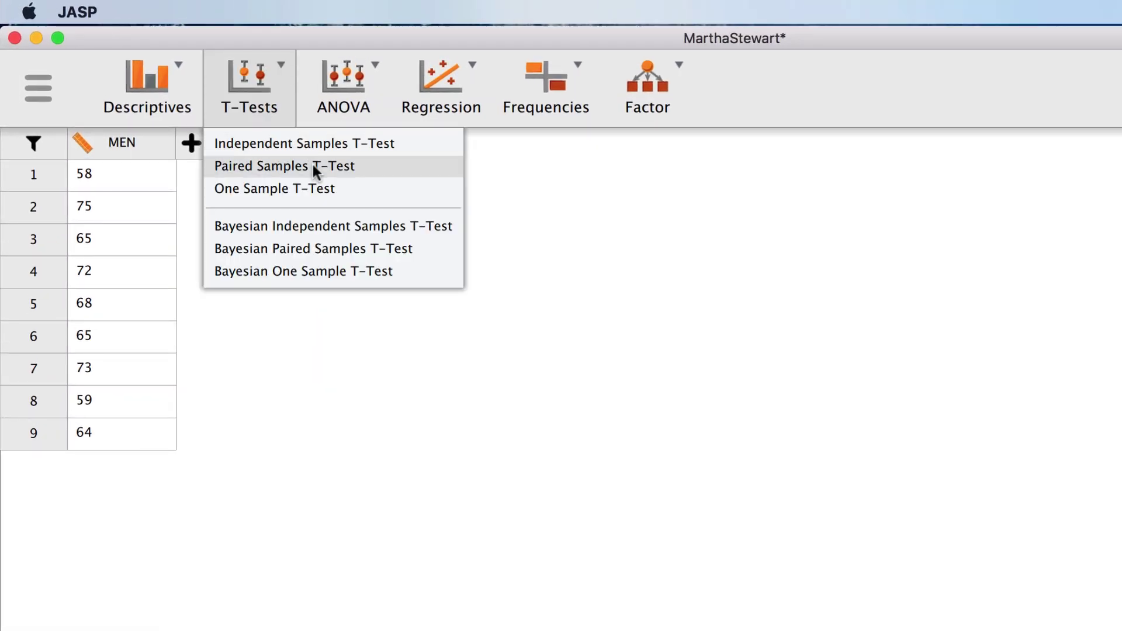
left_click(330, 193)
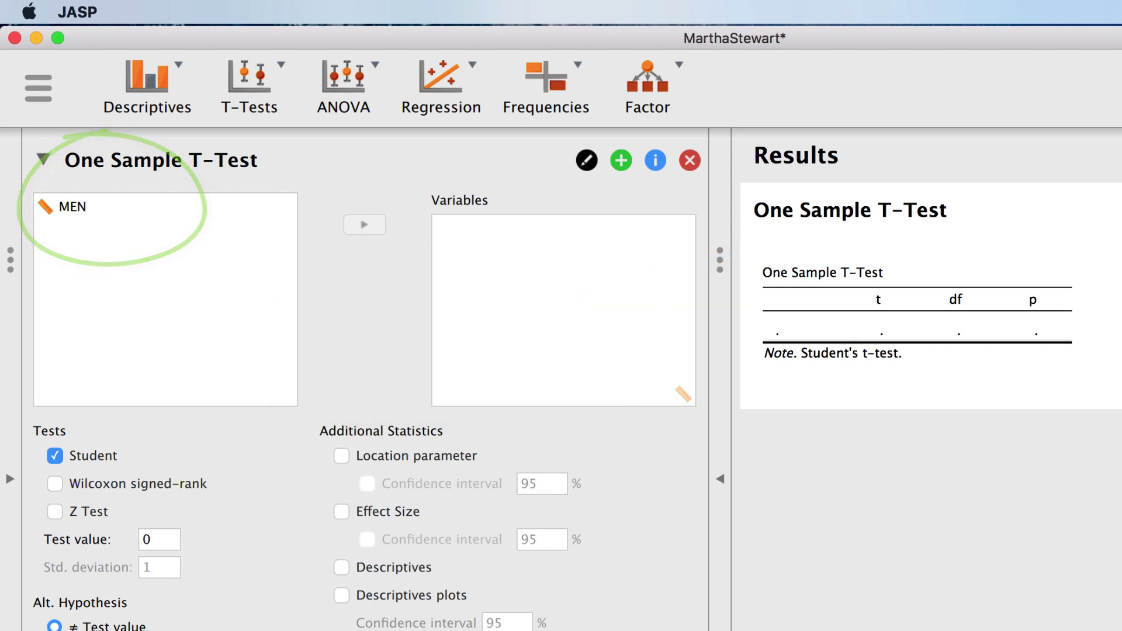
left_click(169, 210)
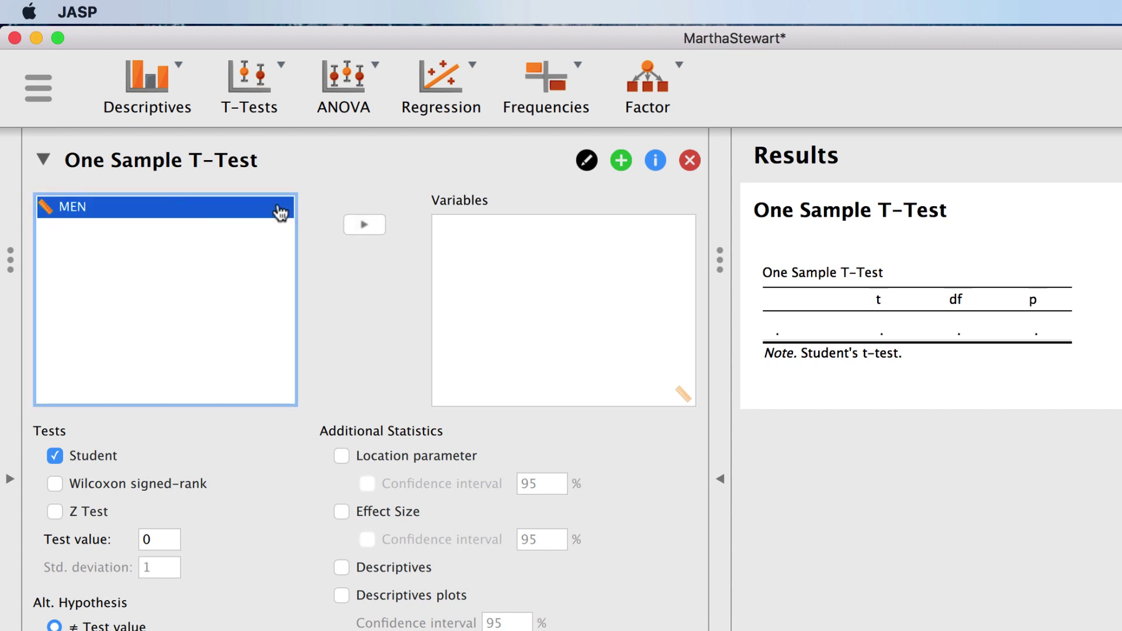
left_click(363, 227)
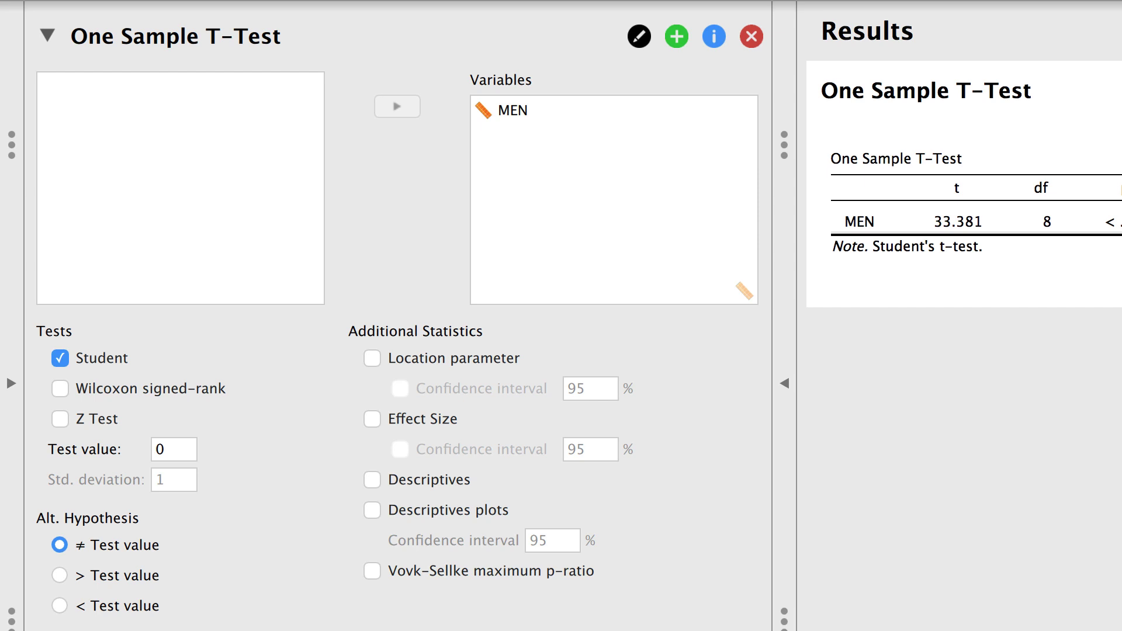
- Change the t-test's test value from 0 to 73, giving t = −3.232
left_click(178, 451)
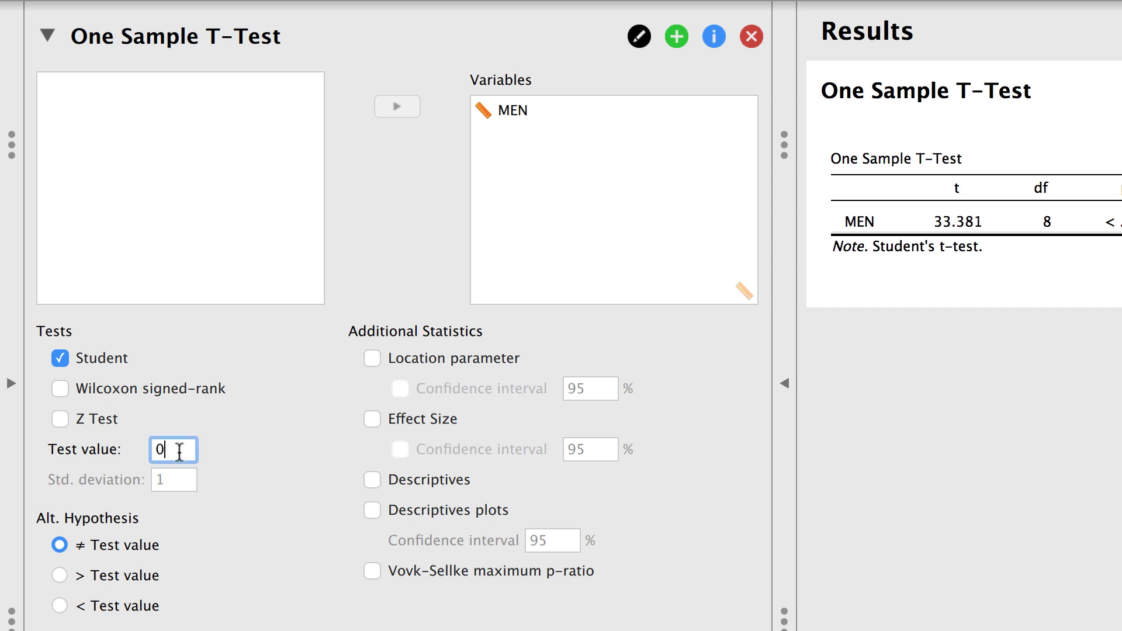
key("BackSpace")
type("73")
key("Return")
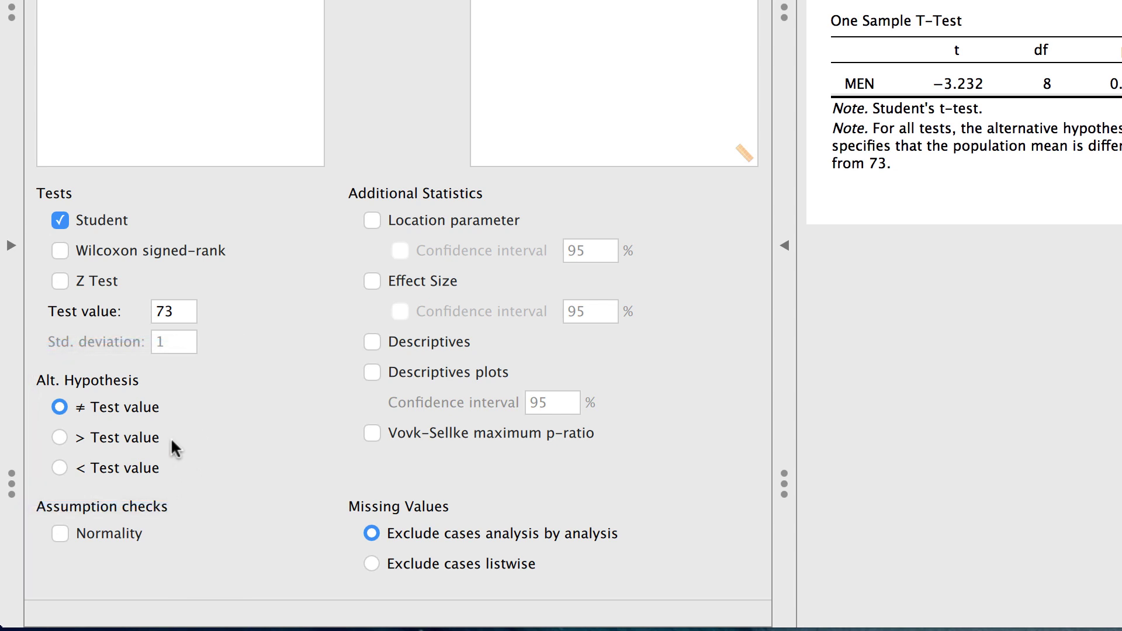
left_click(149, 440)
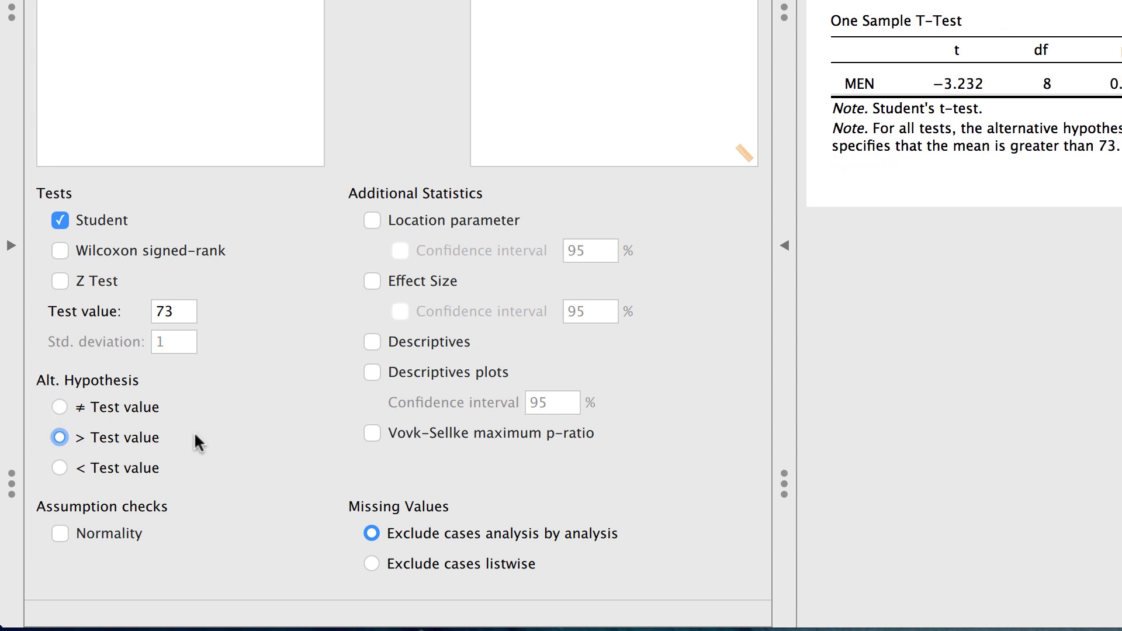
left_click(151, 476)
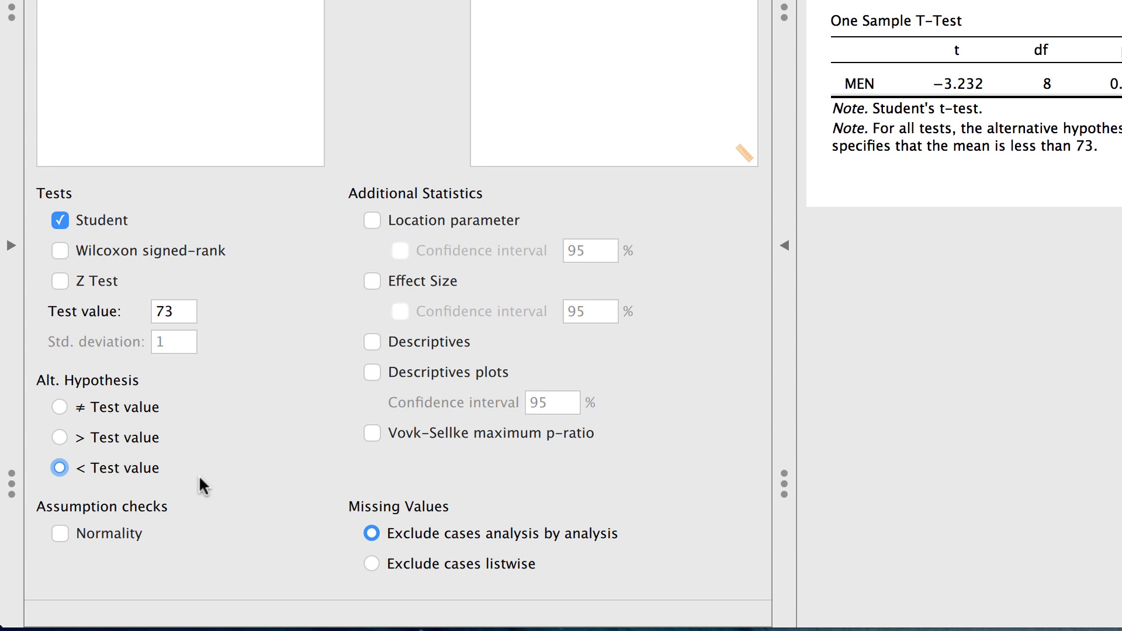
left_click(146, 409)
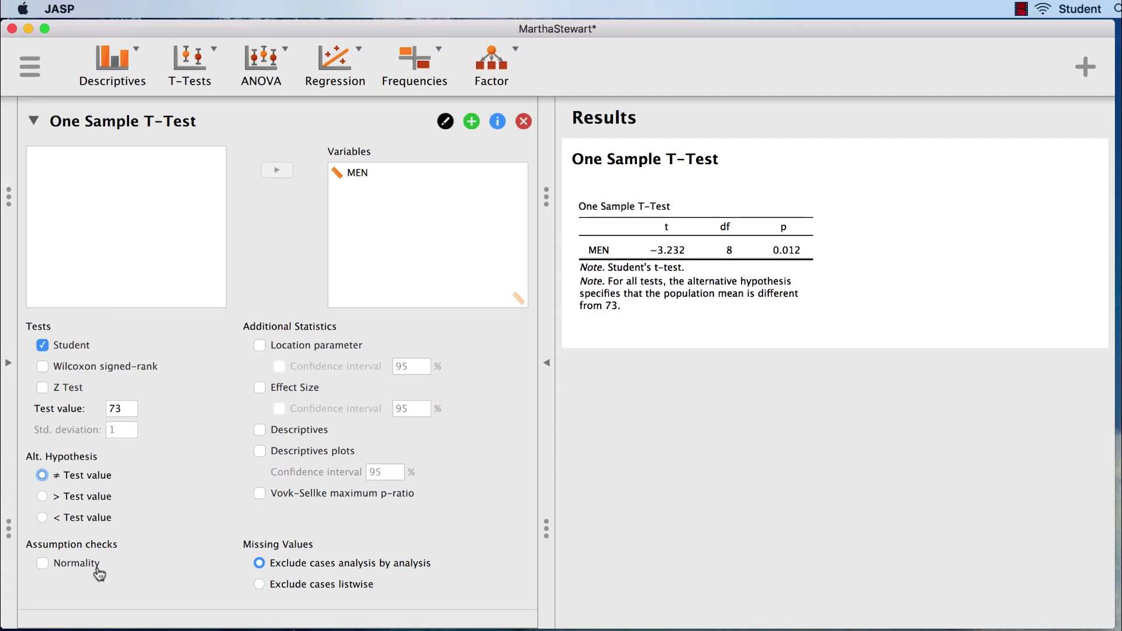
- Tick Normality, Location parameter with CI, Effect Size, Descriptives and Descriptives plots for MEN
left_click(96, 568)
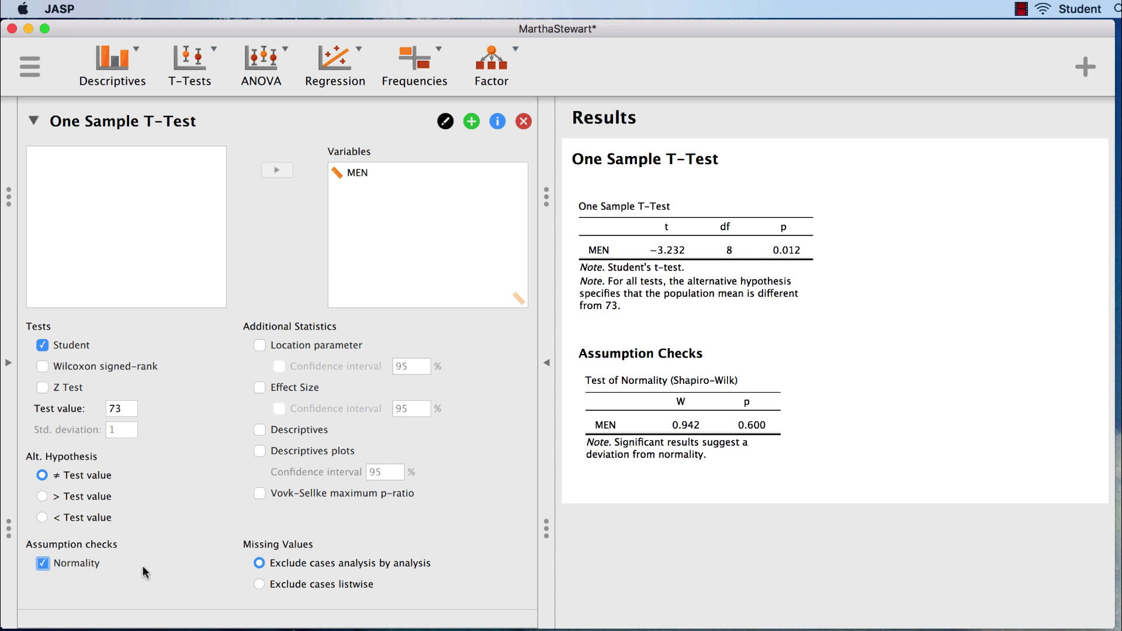
left_click(259, 345)
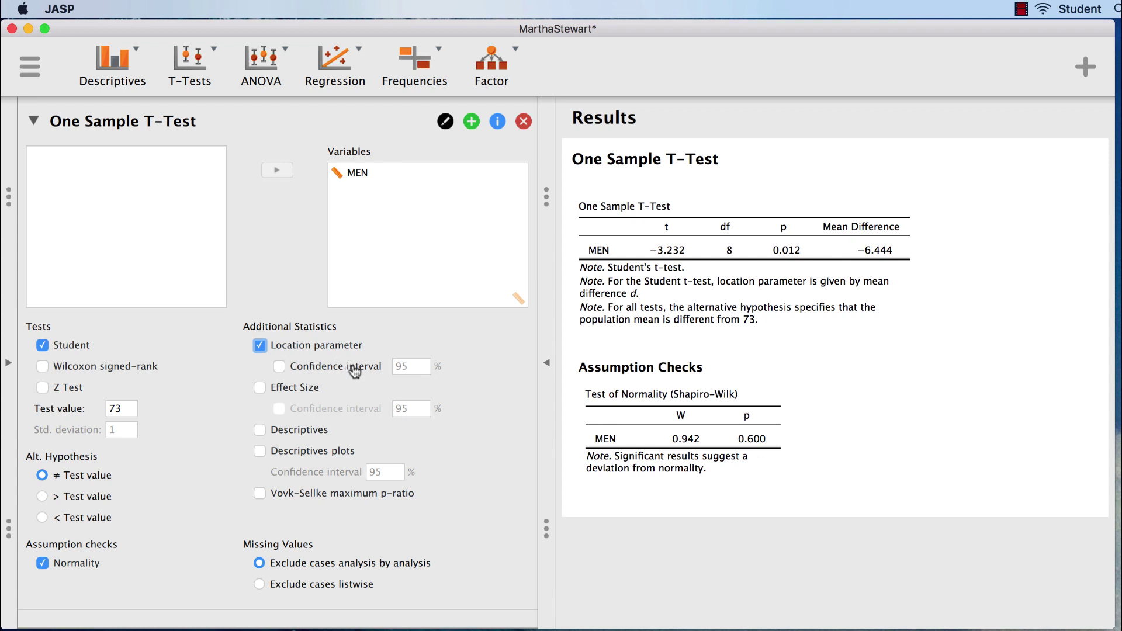
left_click(355, 371)
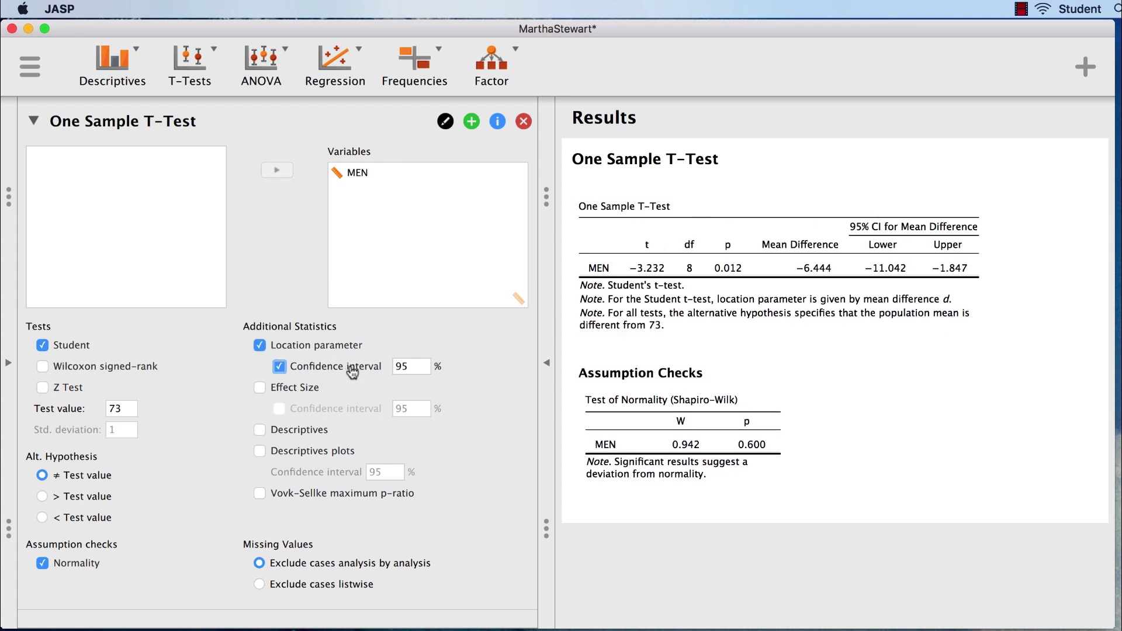
left_click(305, 388)
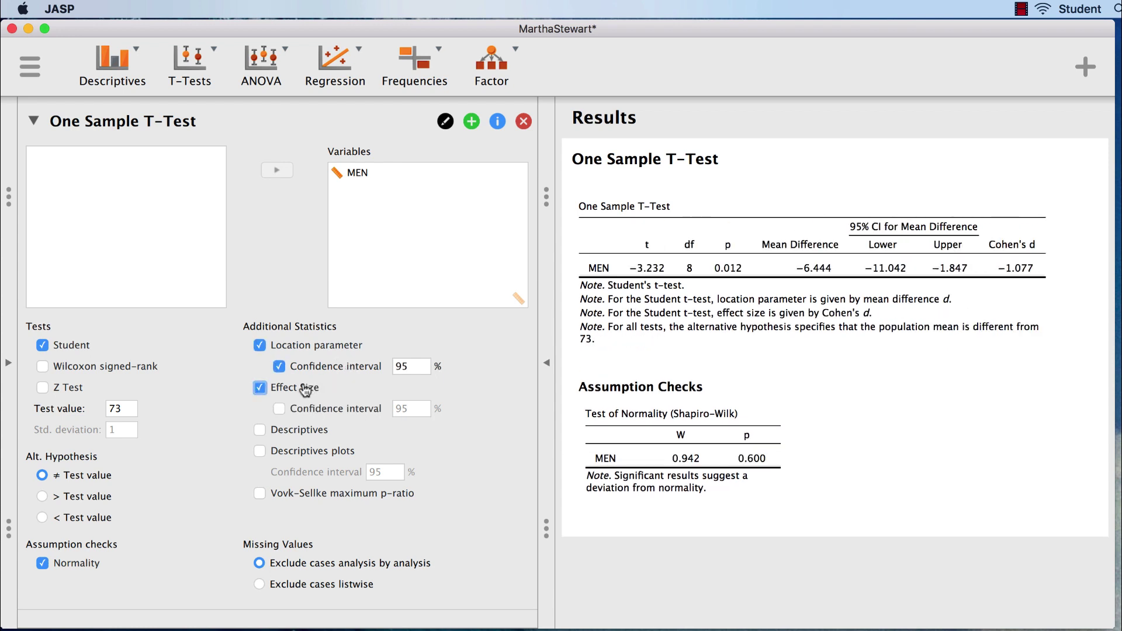
left_click(317, 431)
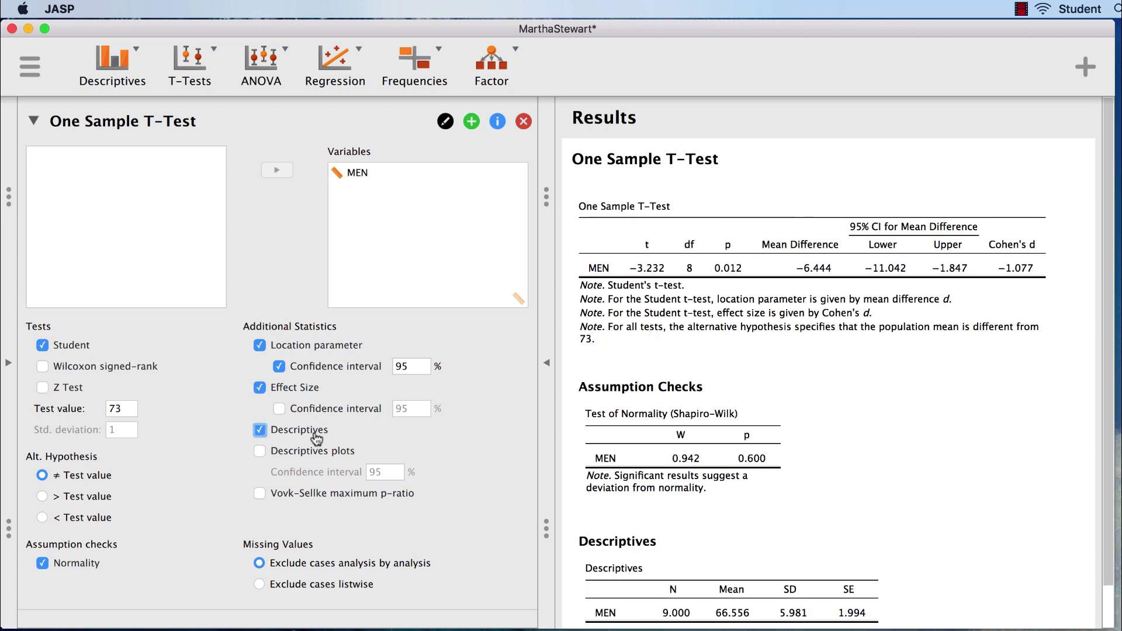
left_click(260, 451)
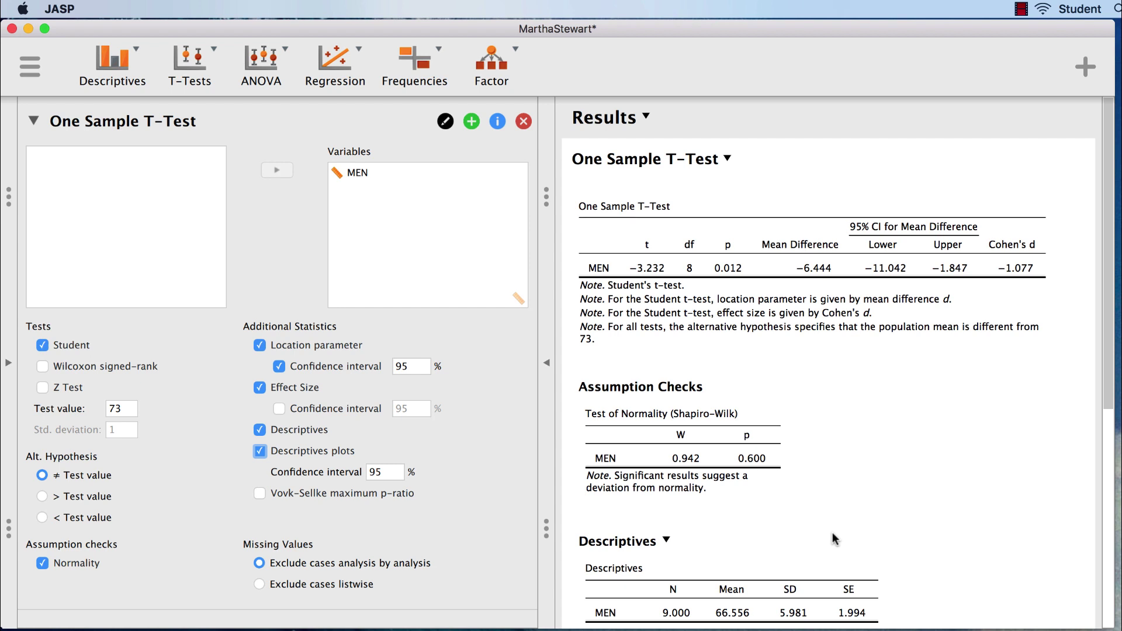
left_click(118, 374)
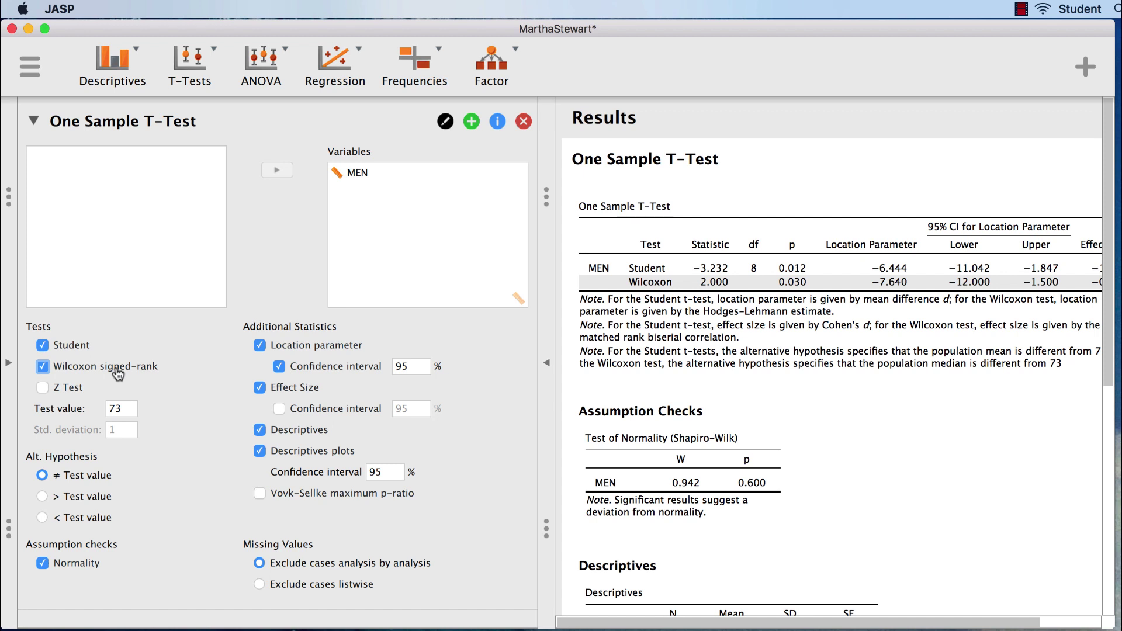
left_click(72, 347)
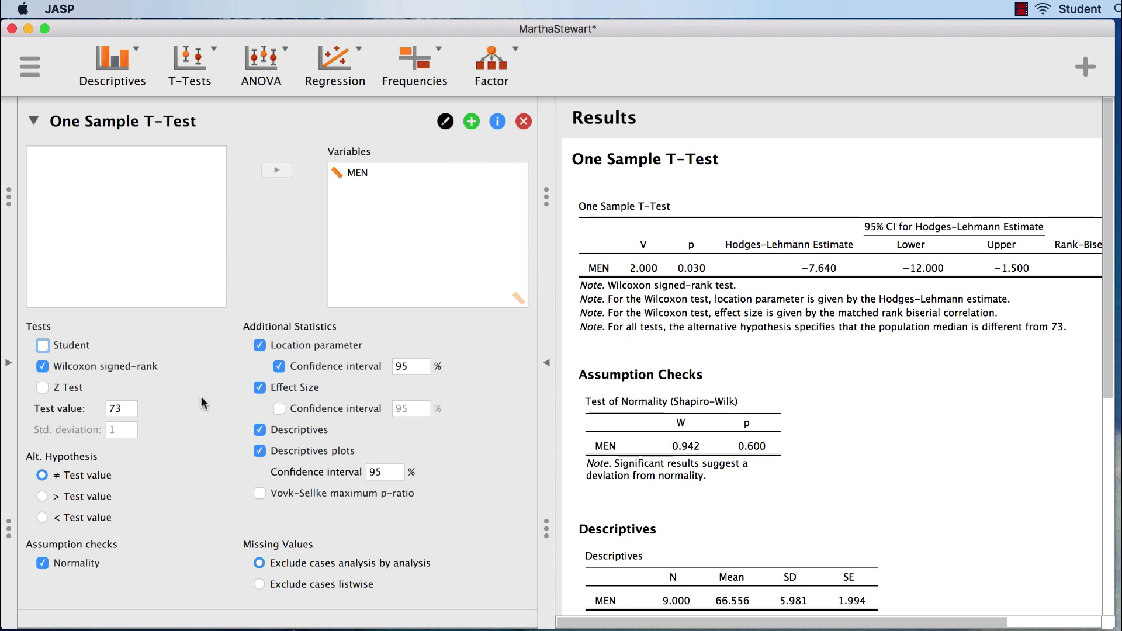
mouse_move(805, 623)
left_mouse_down()
mouse_move(855, 624)
mouse_move(785, 624)
left_mouse_up()
left_click(79, 349)
left_click(80, 368)
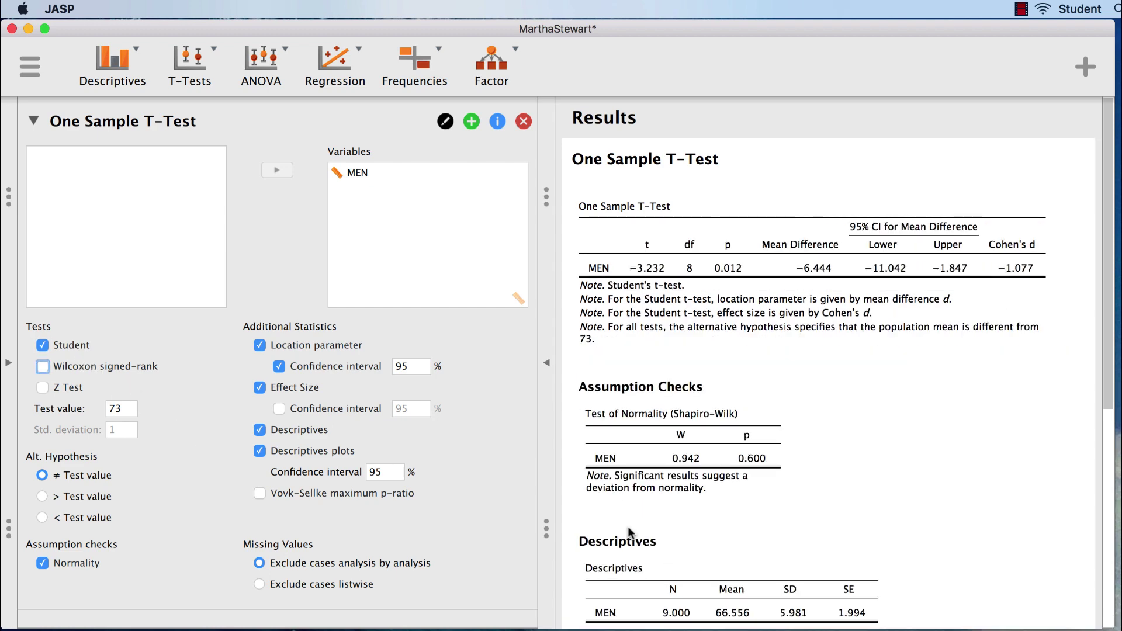
scroll(682, 541, "down", 3)
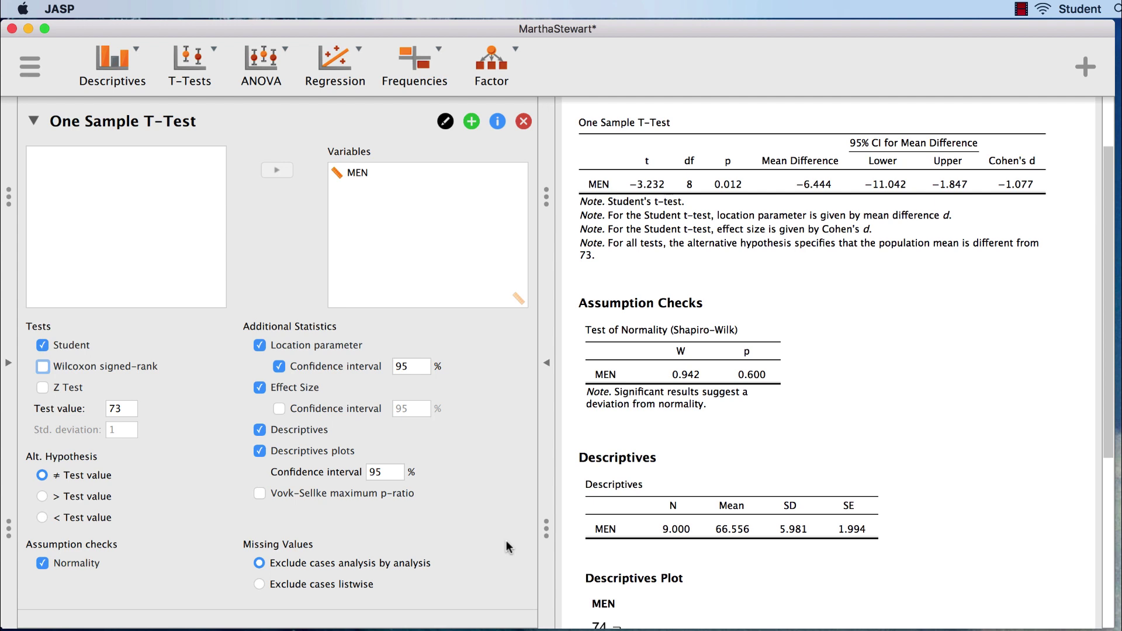
scroll(892, 451, "up", 1)
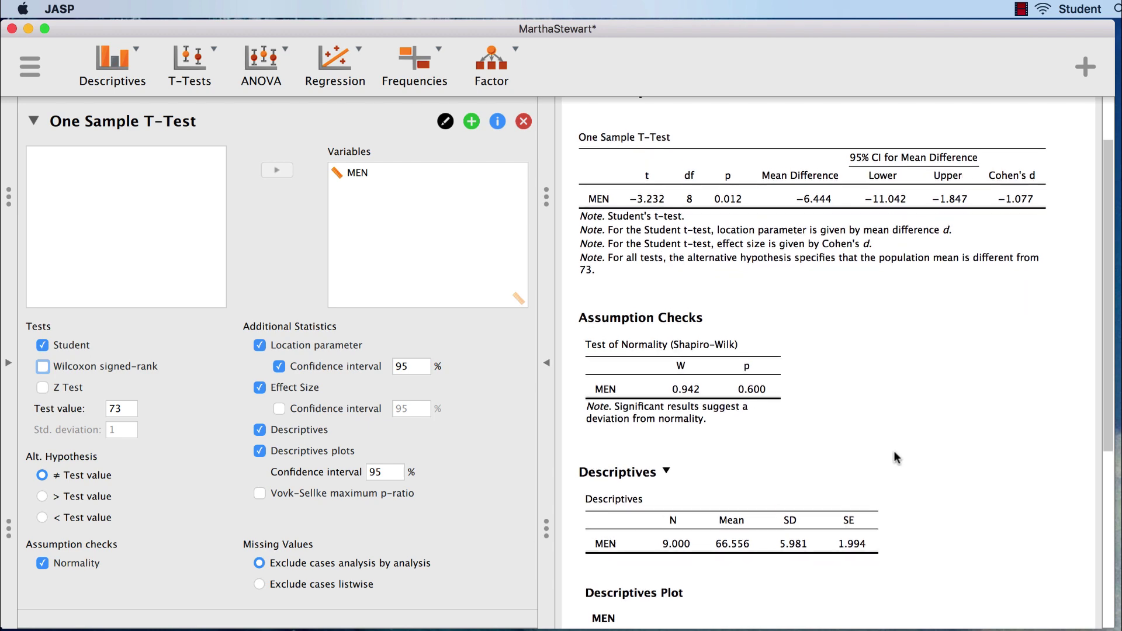
scroll(893, 451, "up", 3)
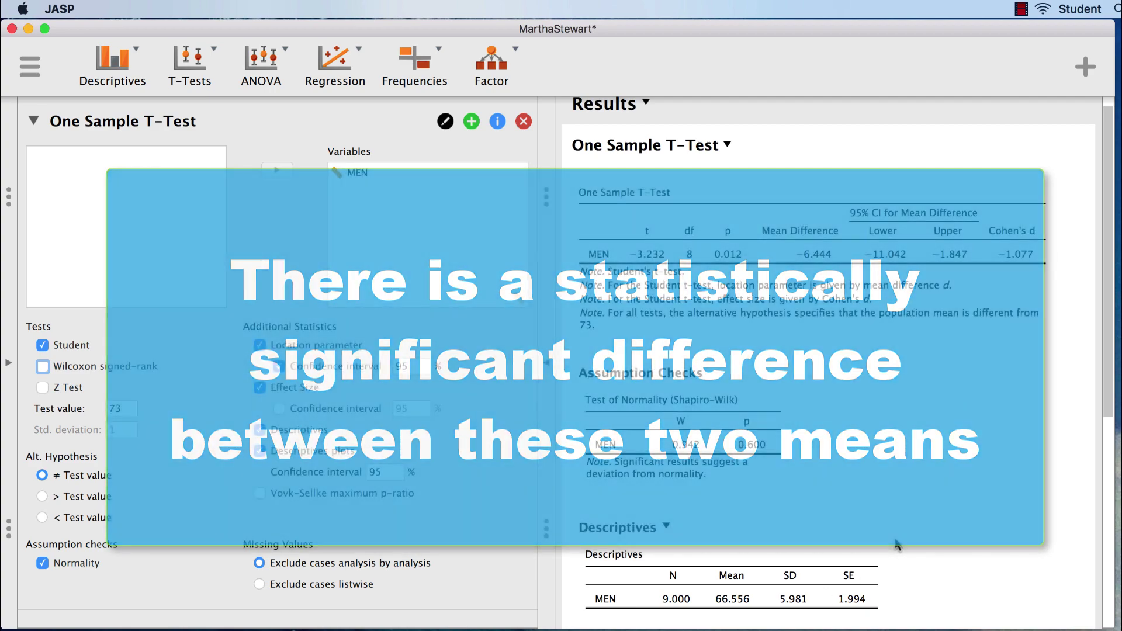
- Scroll the results down to MEN's descriptives plot with its reference line at 73
scroll(895, 537, "down", 5)
scroll(896, 541, "down", 2)
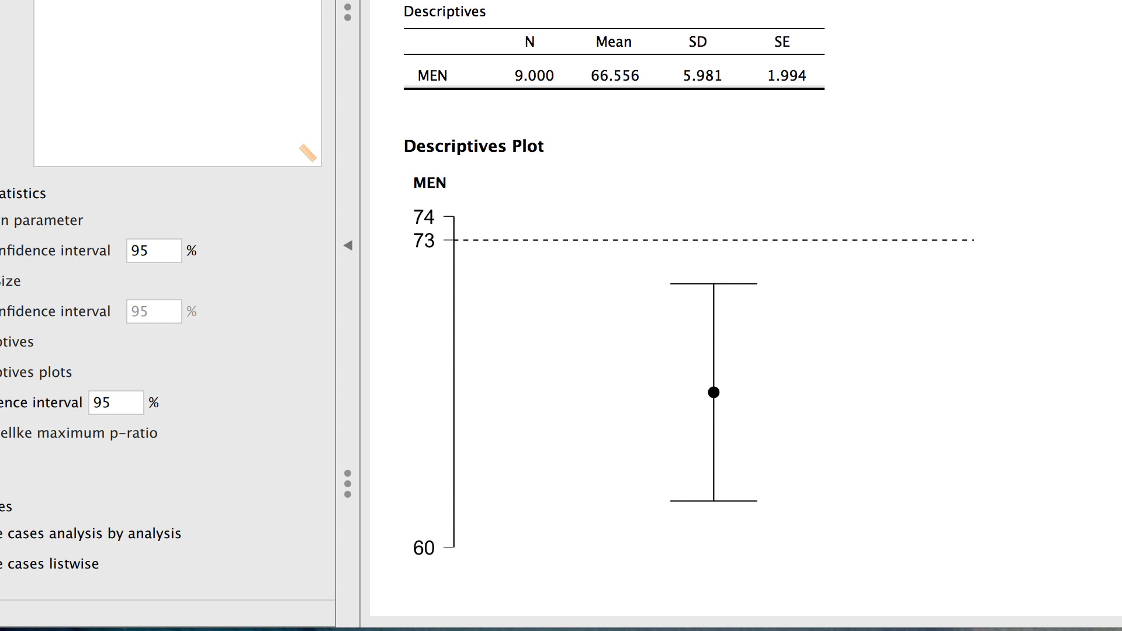
- Scroll the results back up to the One Sample T-Test table
scroll(891, 412, "up", 10)
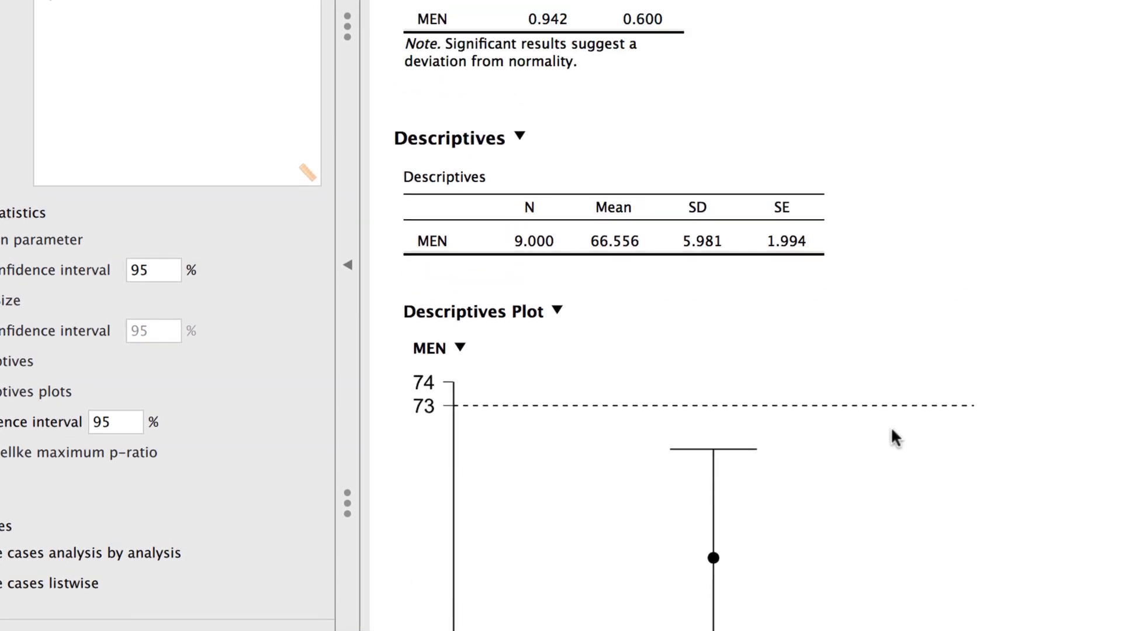